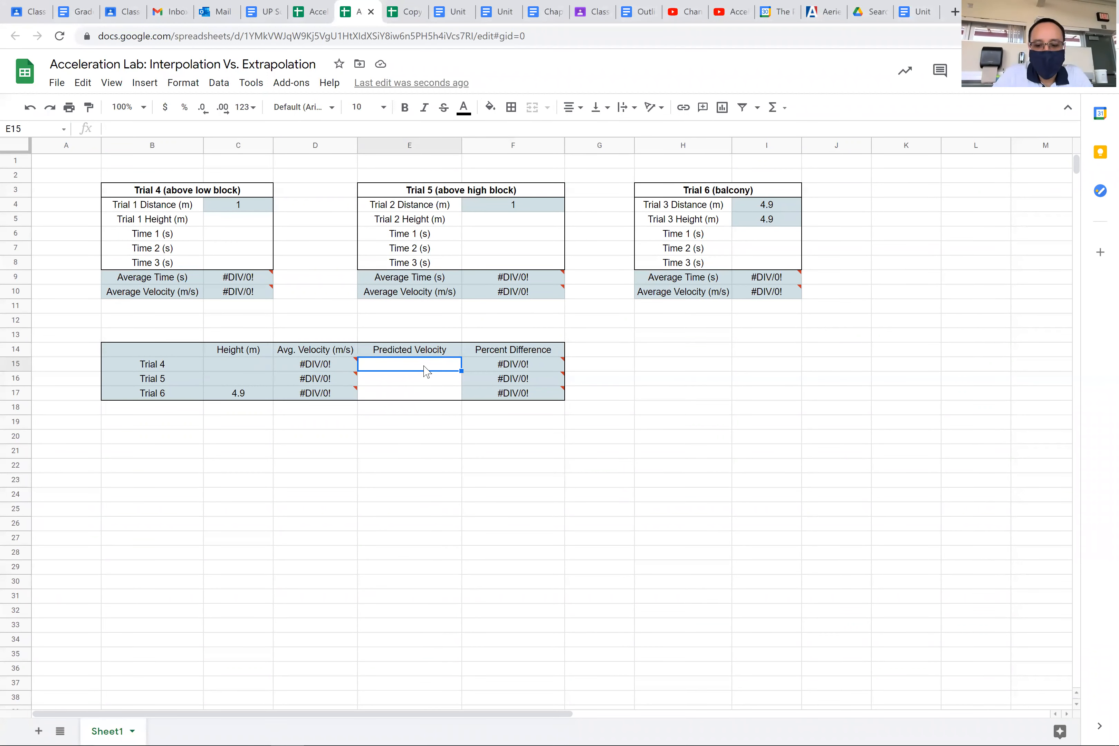
key(shift+Down)
key(shift+Down)
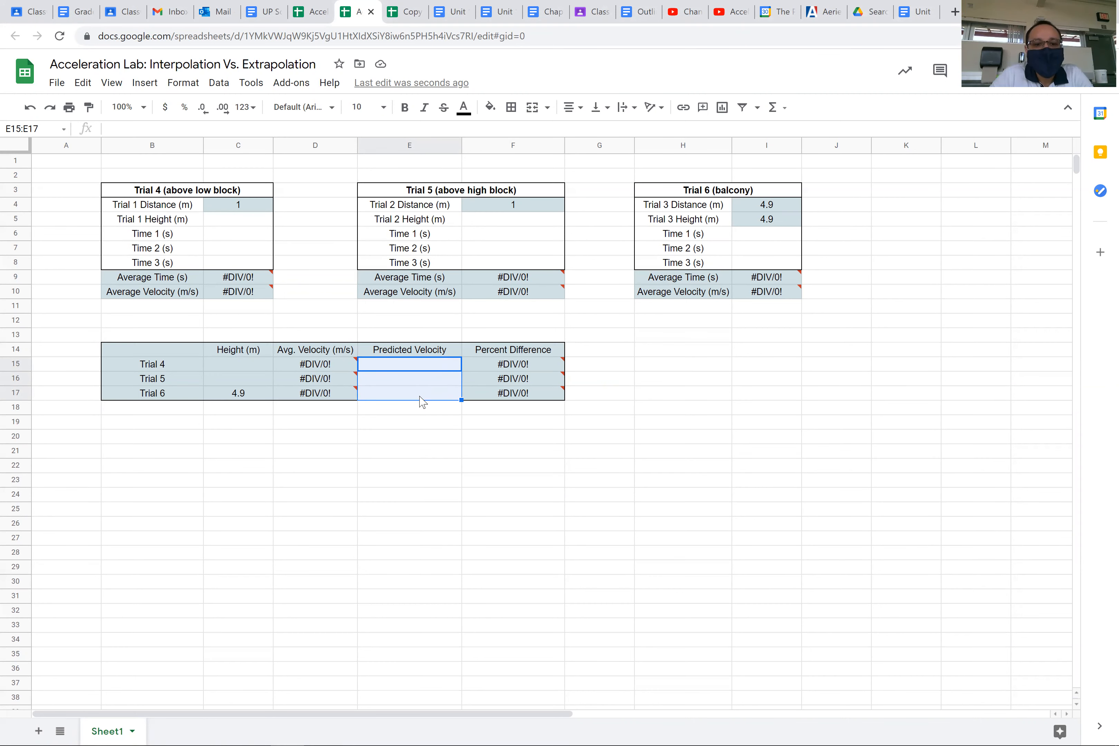
click(415, 423)
click(417, 365)
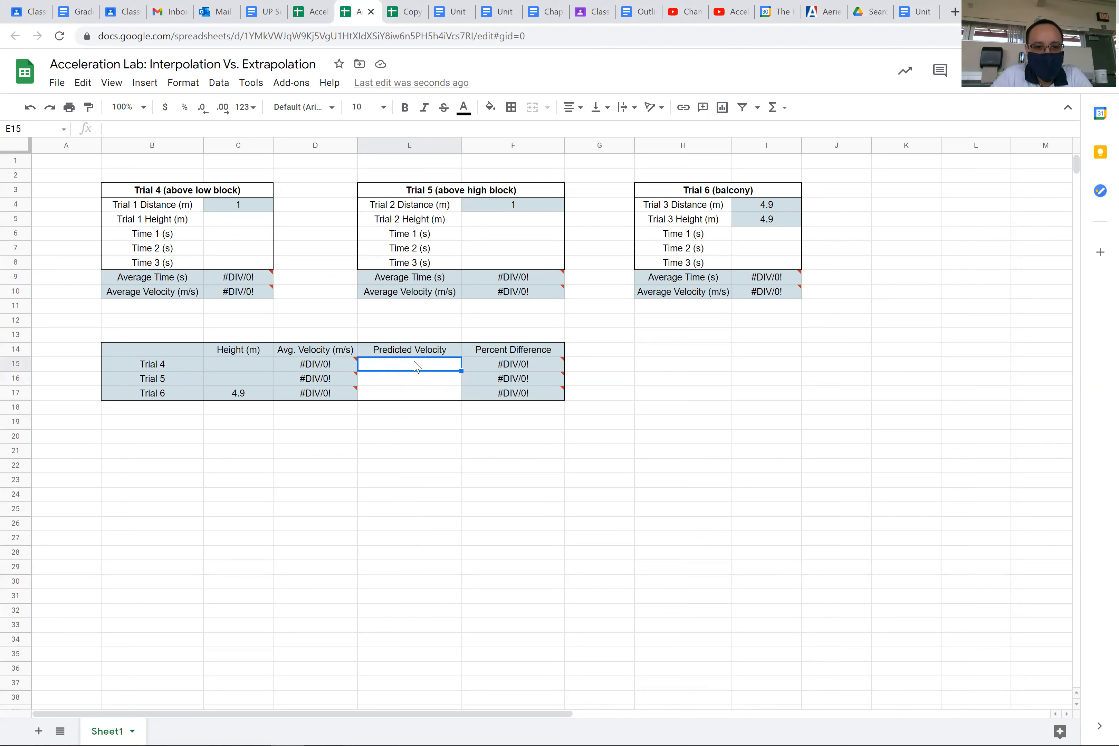
key(shift+Down)
key(shift+Down)
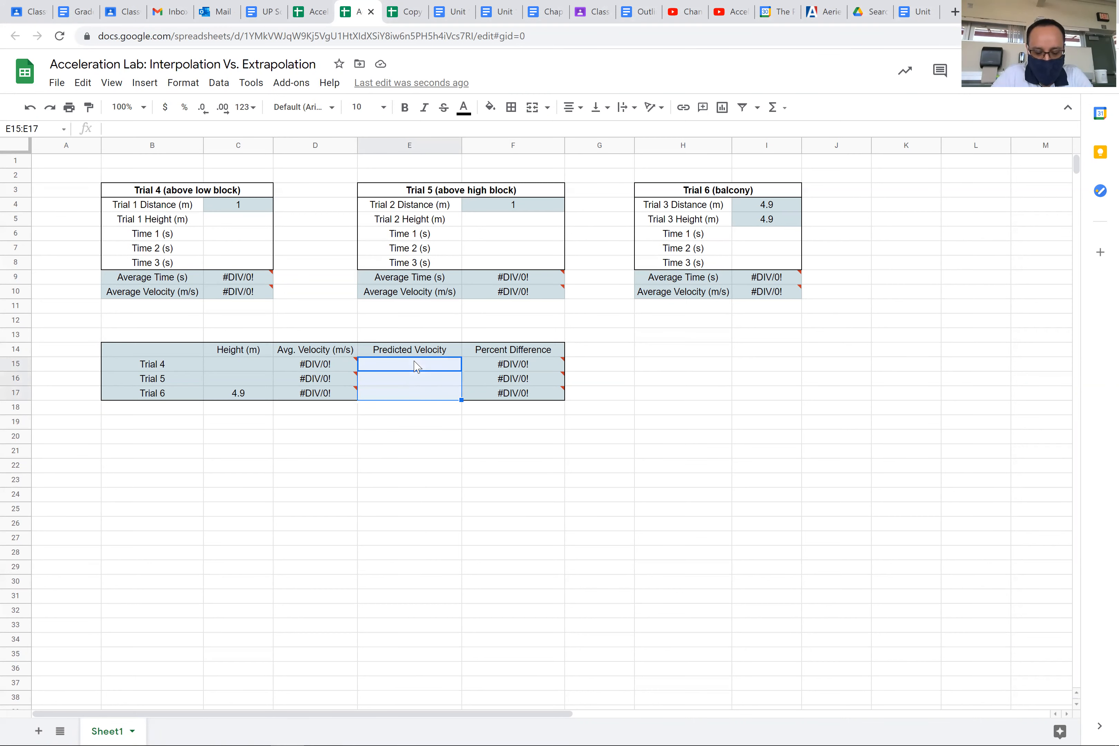
click(393, 470)
click(394, 370)
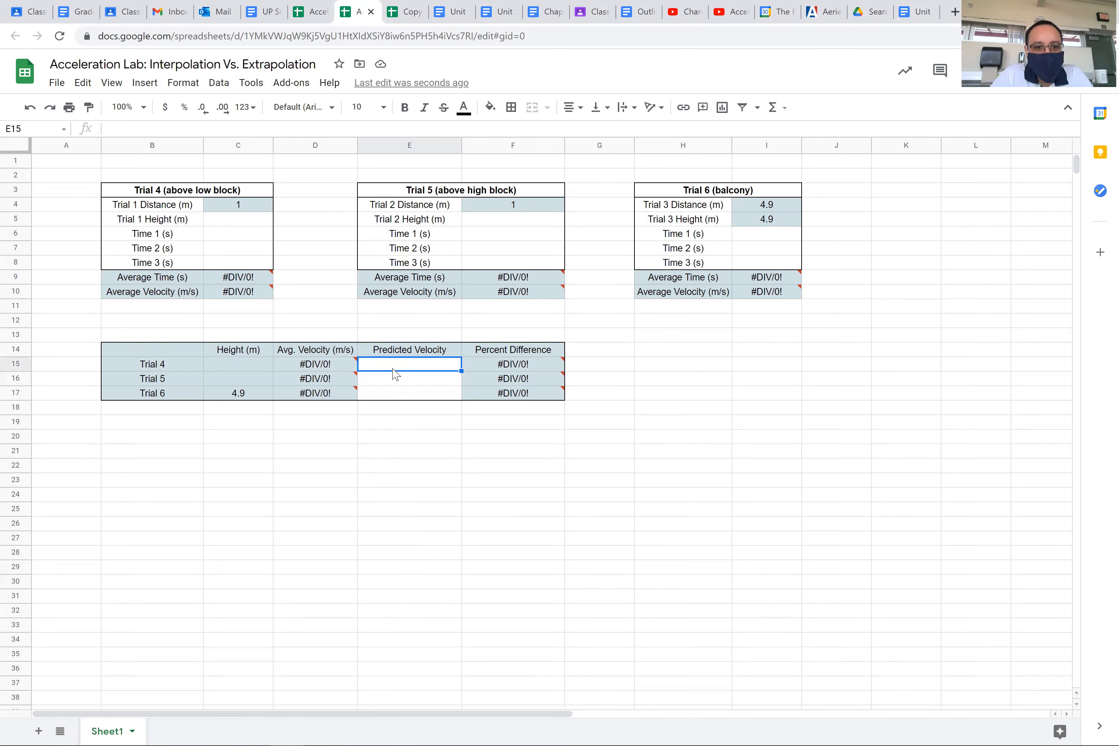
Step: Check the trendline equation on the velocity versus height chart in Copy of Acceleration Lab Data, returning to the interpolation sheet's Predicted Velocity cells
click(406, 12)
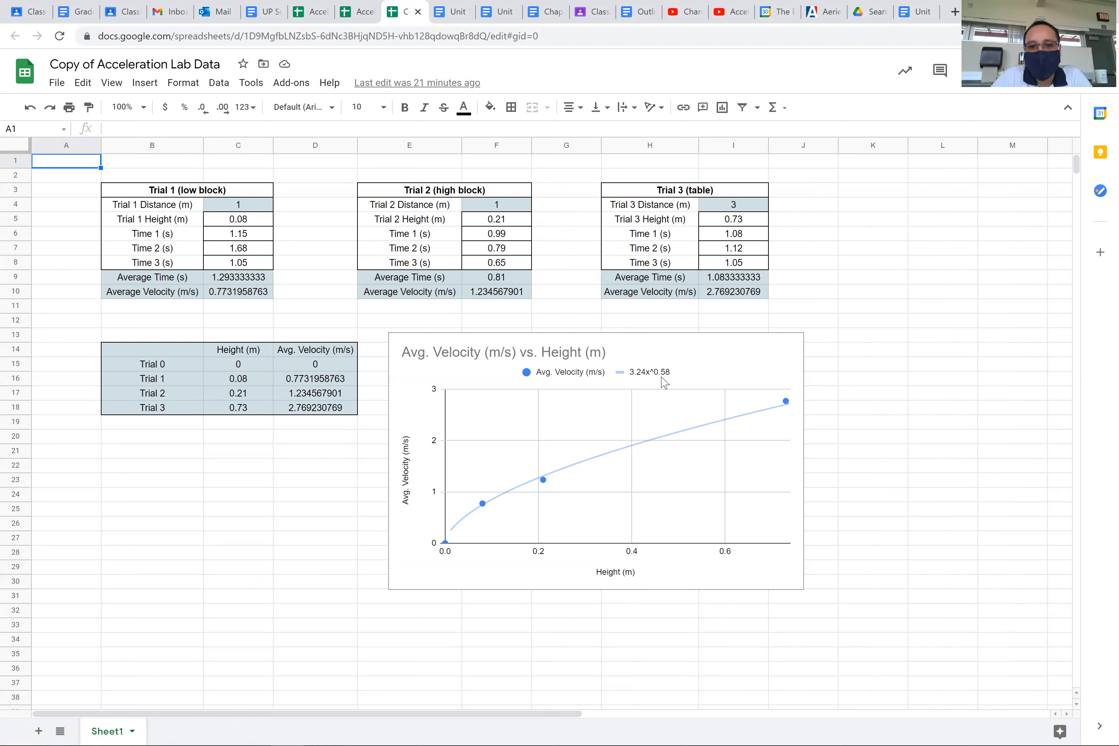
click(358, 9)
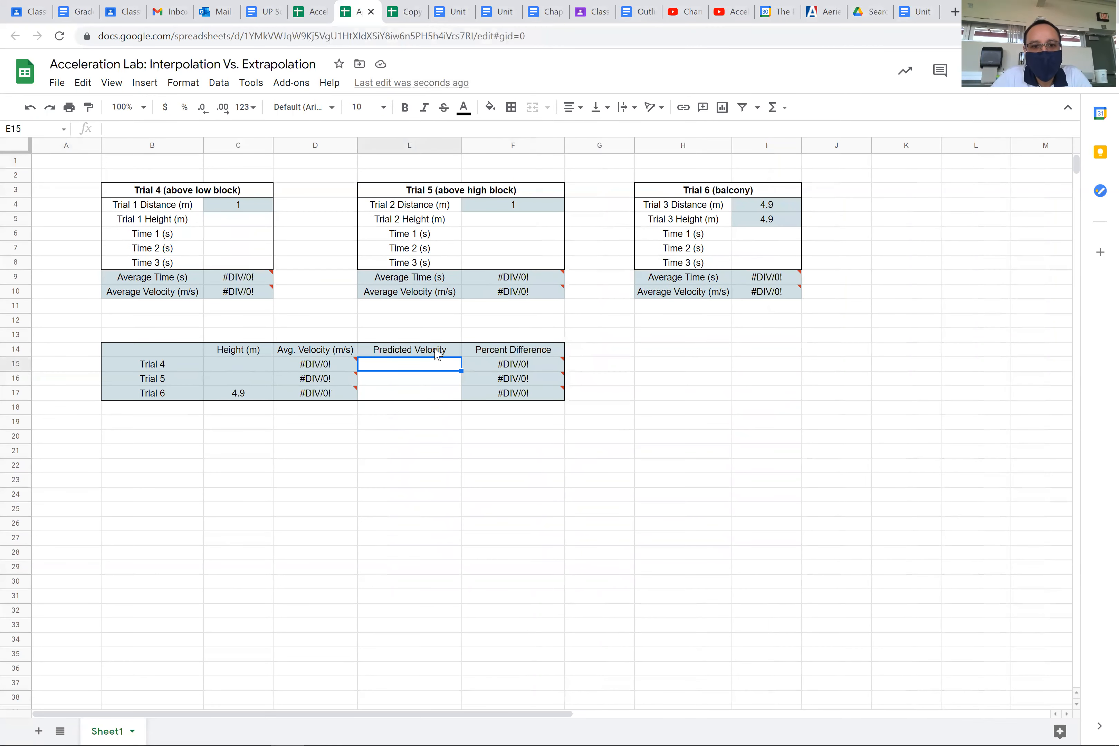
key(shift+Down)
key(shift+Down)
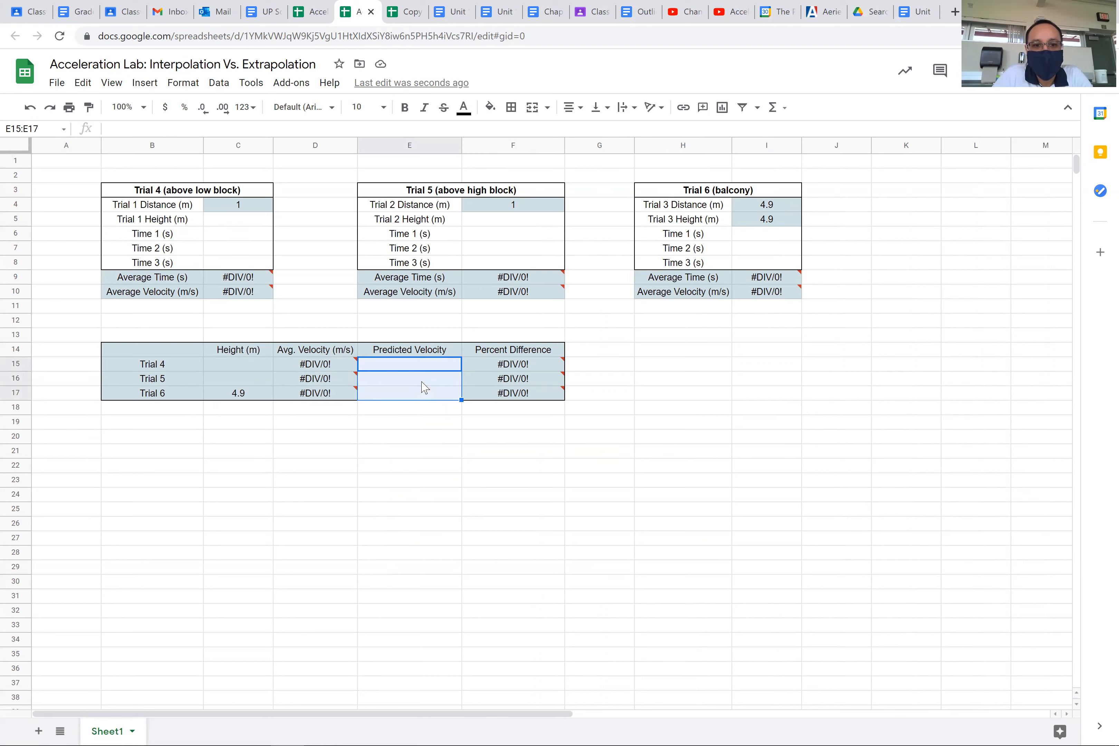
Step: Enter the formula =3.24*C5^0.58 as the Predicted Velocity of Trial 4 in cell E15
key(Up)
key(Down)
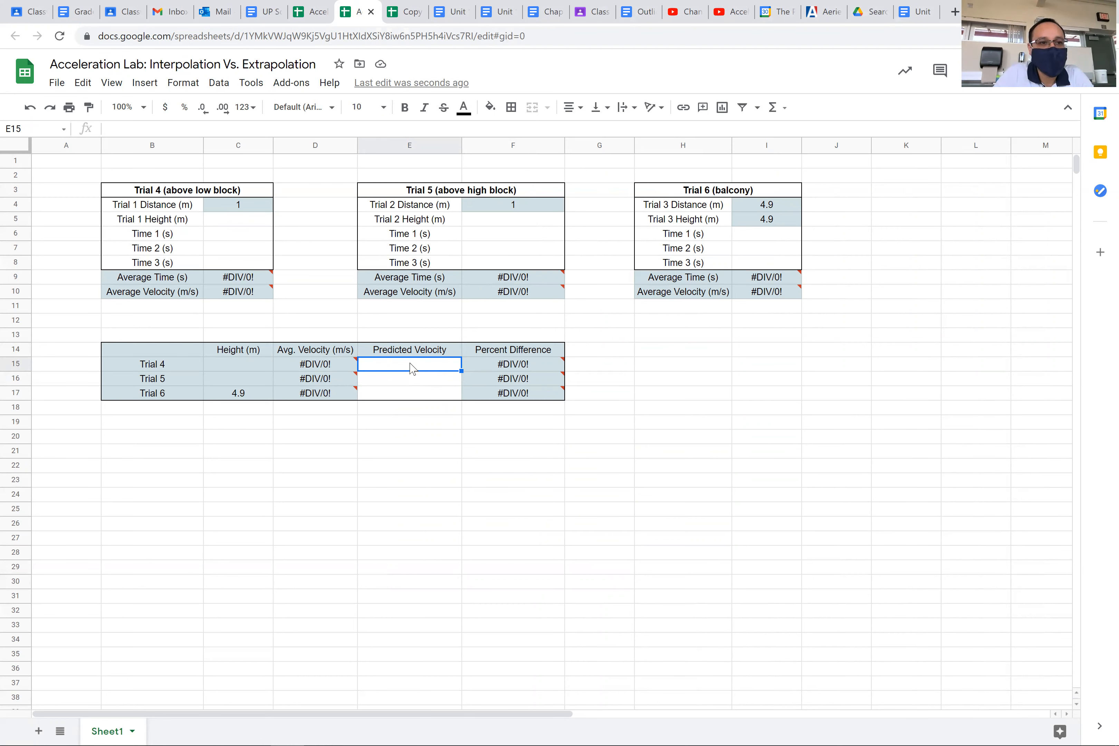
text(=)
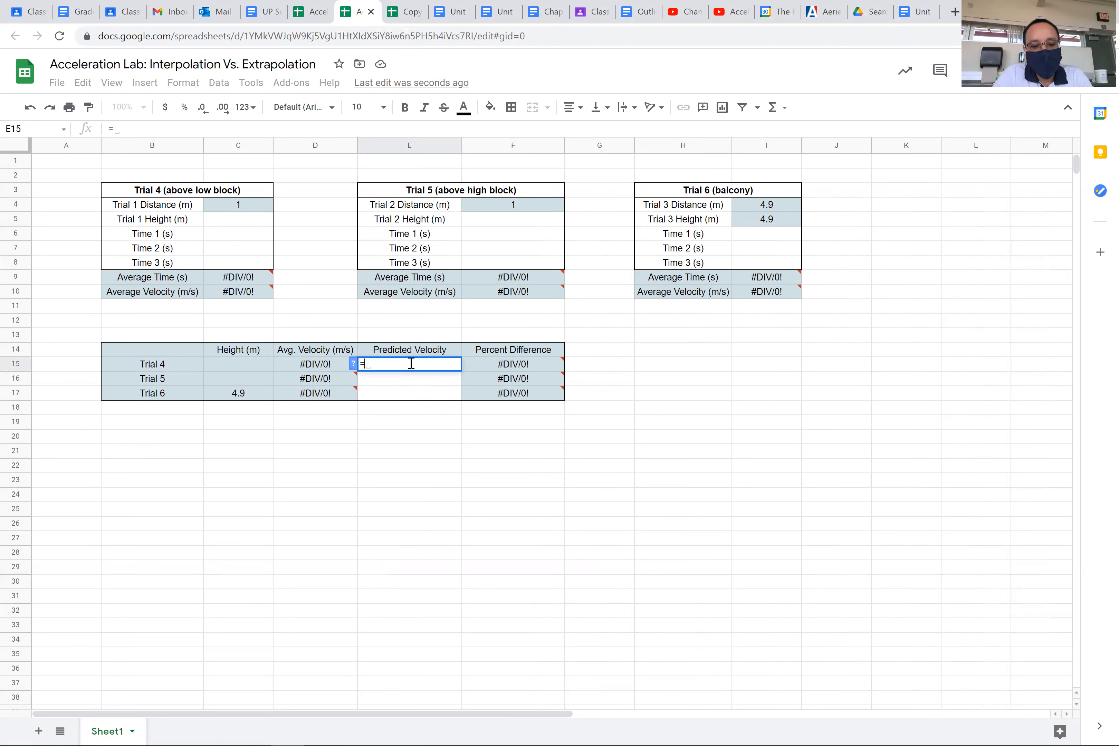
text(3.24)
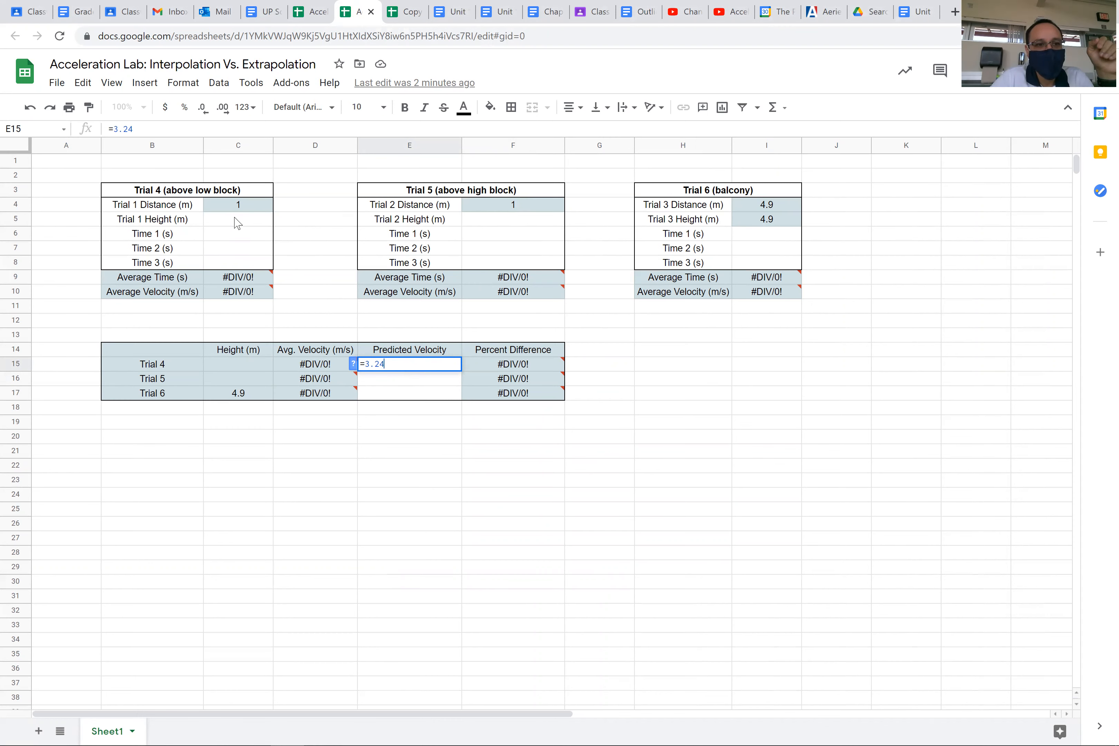
click(242, 146)
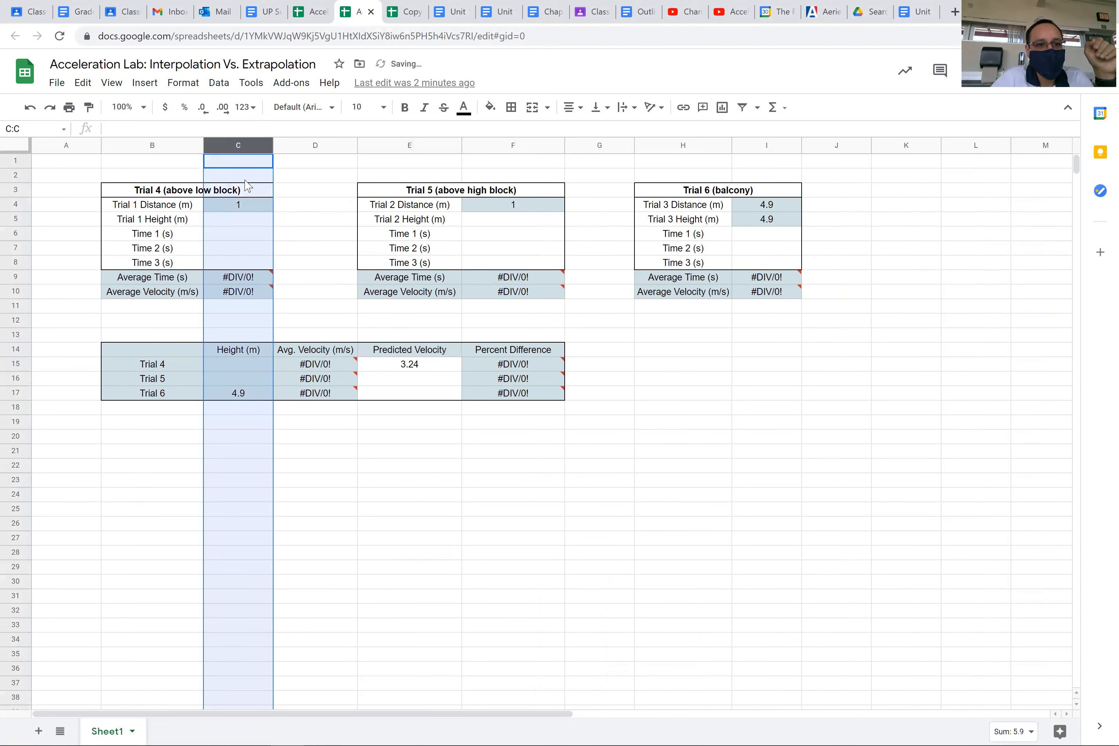
click(248, 224)
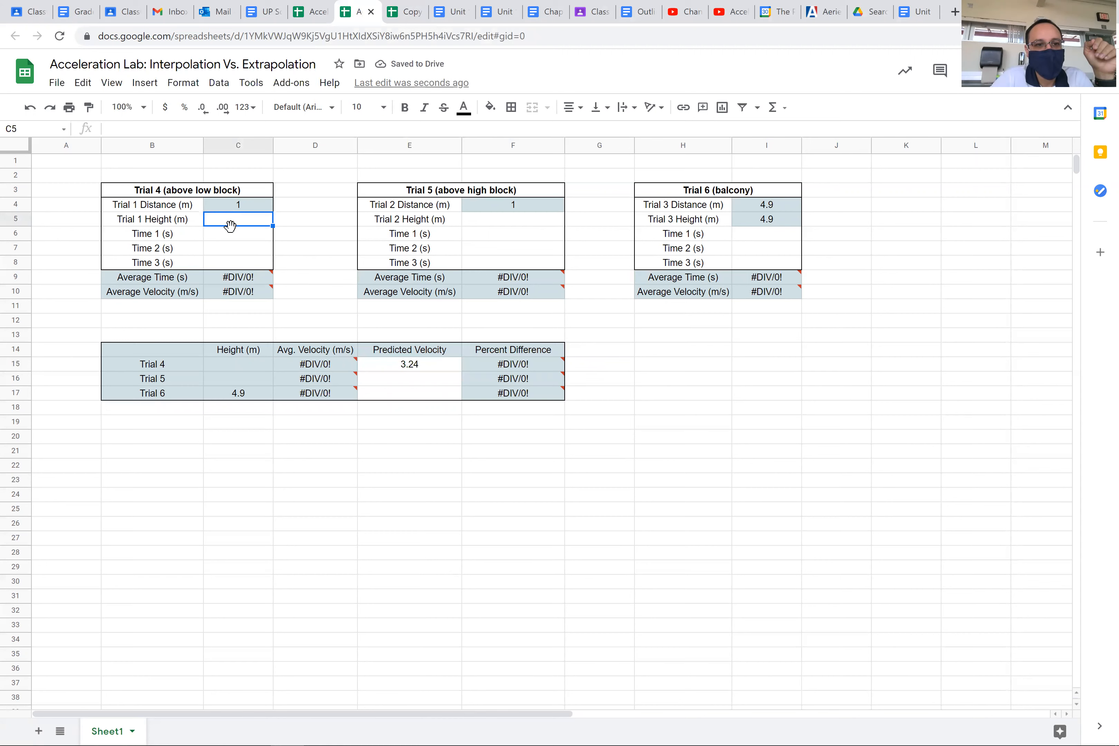
click(429, 373)
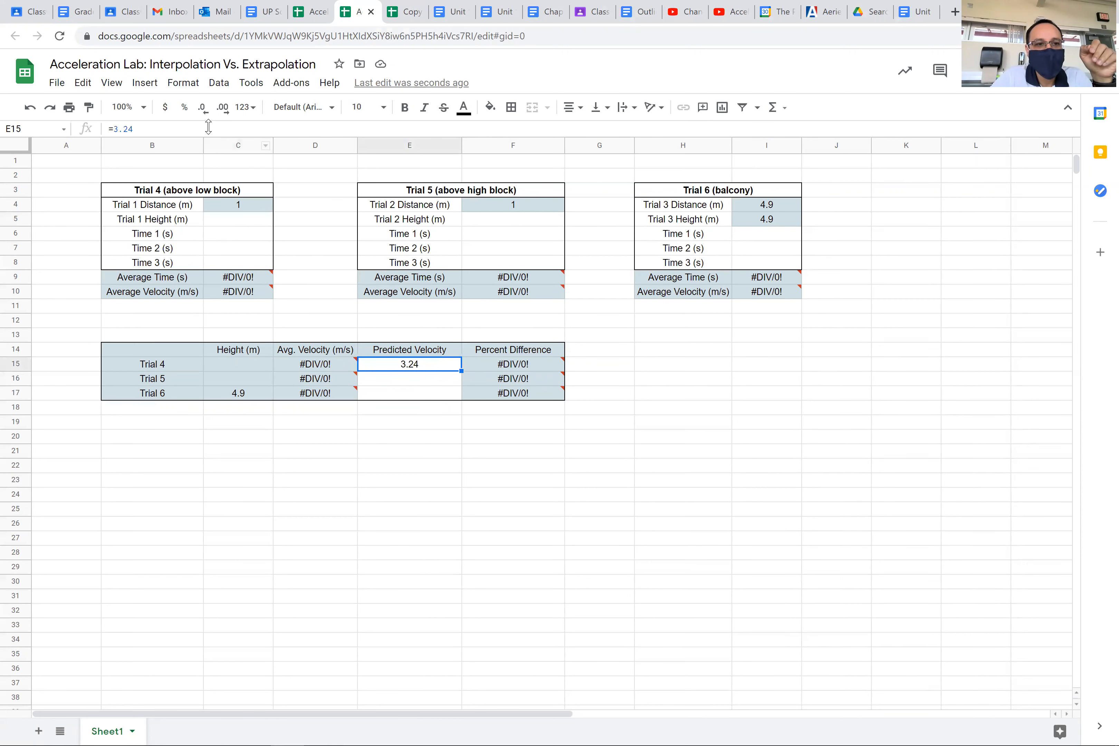
click(171, 128)
text(*c5)
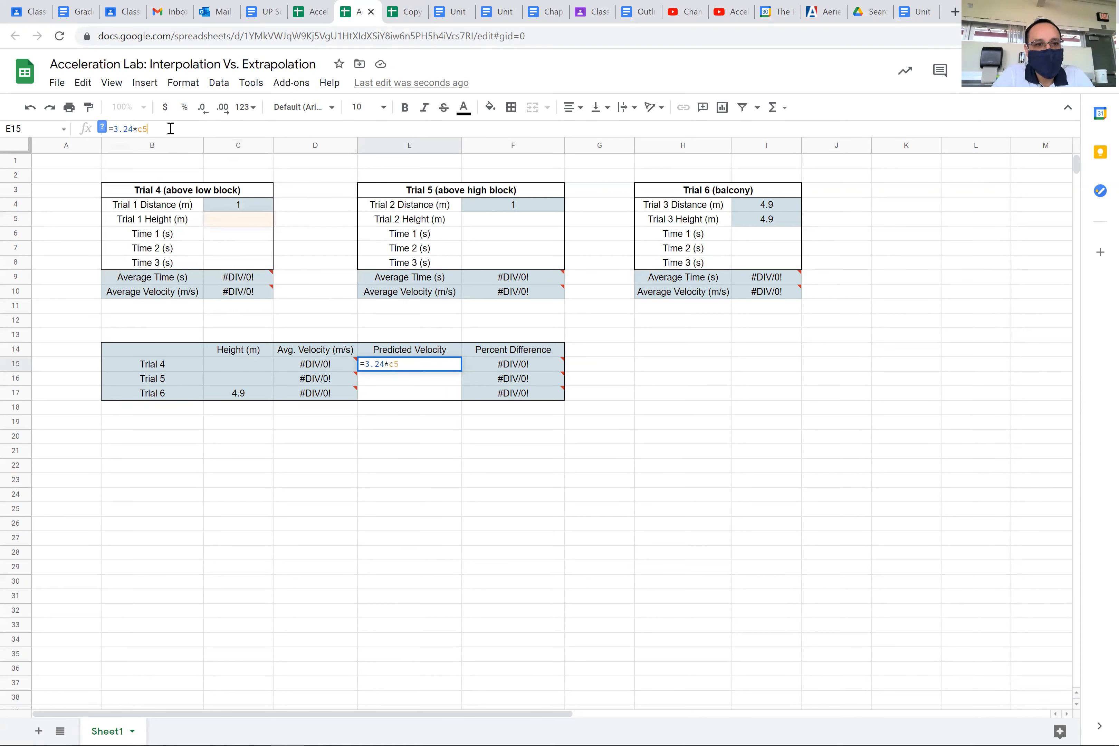
text(^)
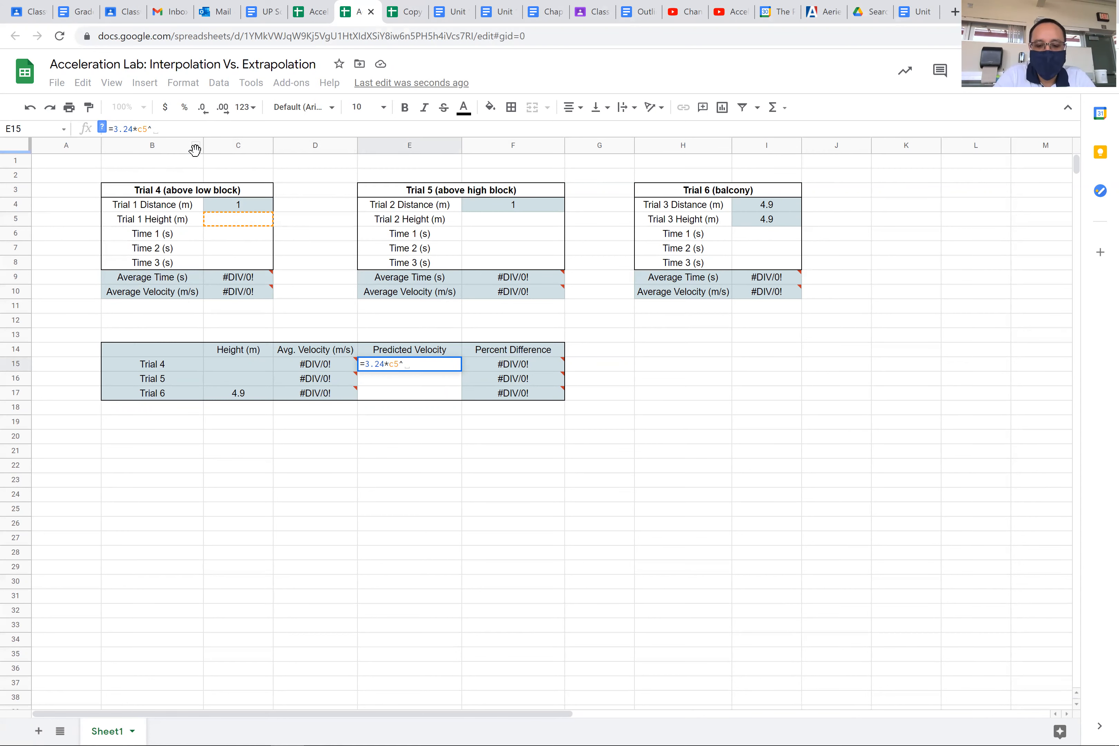
text(0.58)
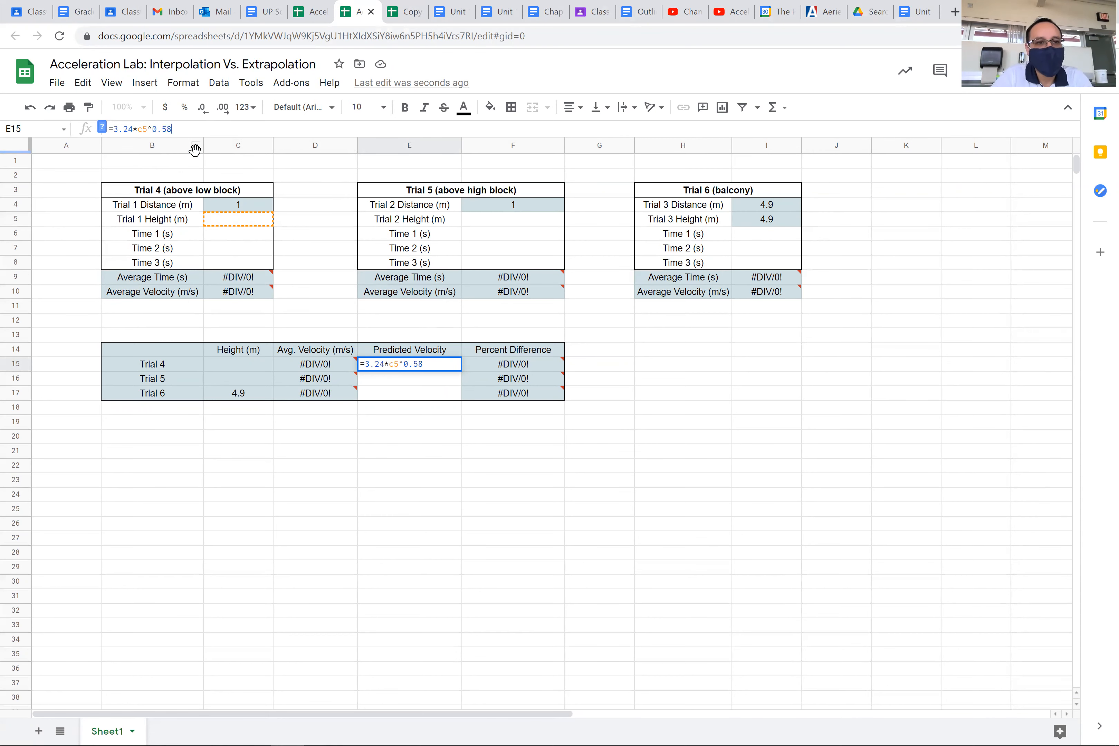
key(Return)
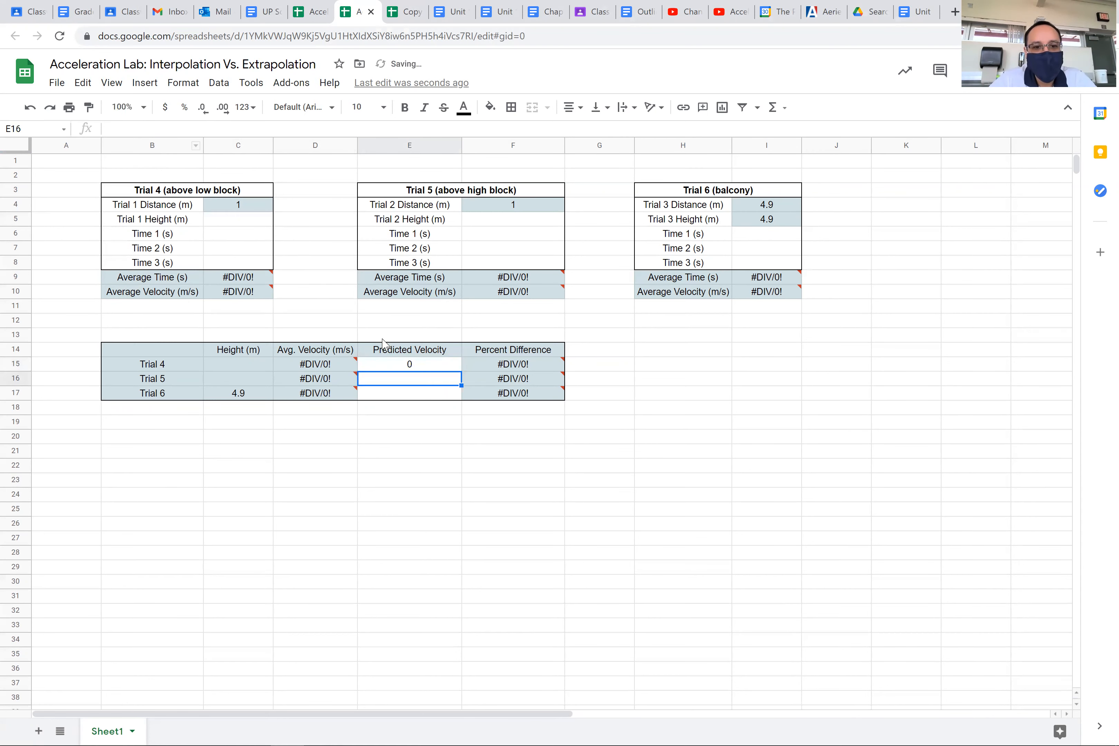
Step: Recheck the chart's trendline equation and enter the formula =3.24*F5^0.58 as Trial 5's Predicted Velocity in cell E16
click(387, 369)
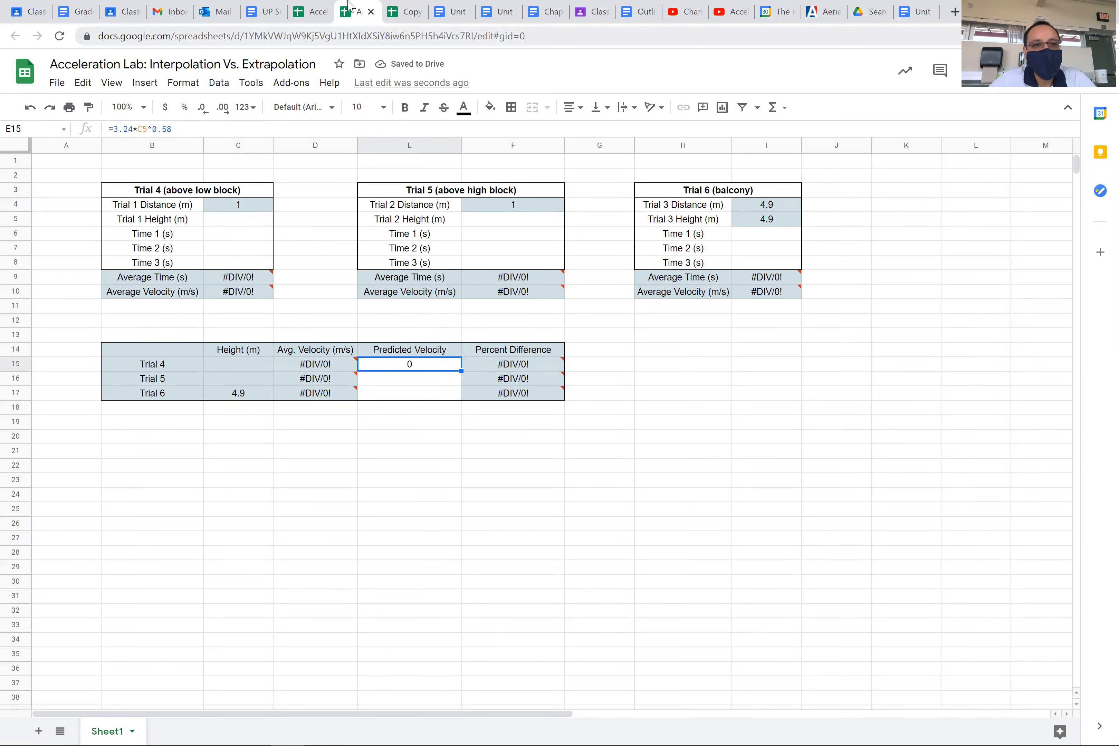
click(407, 12)
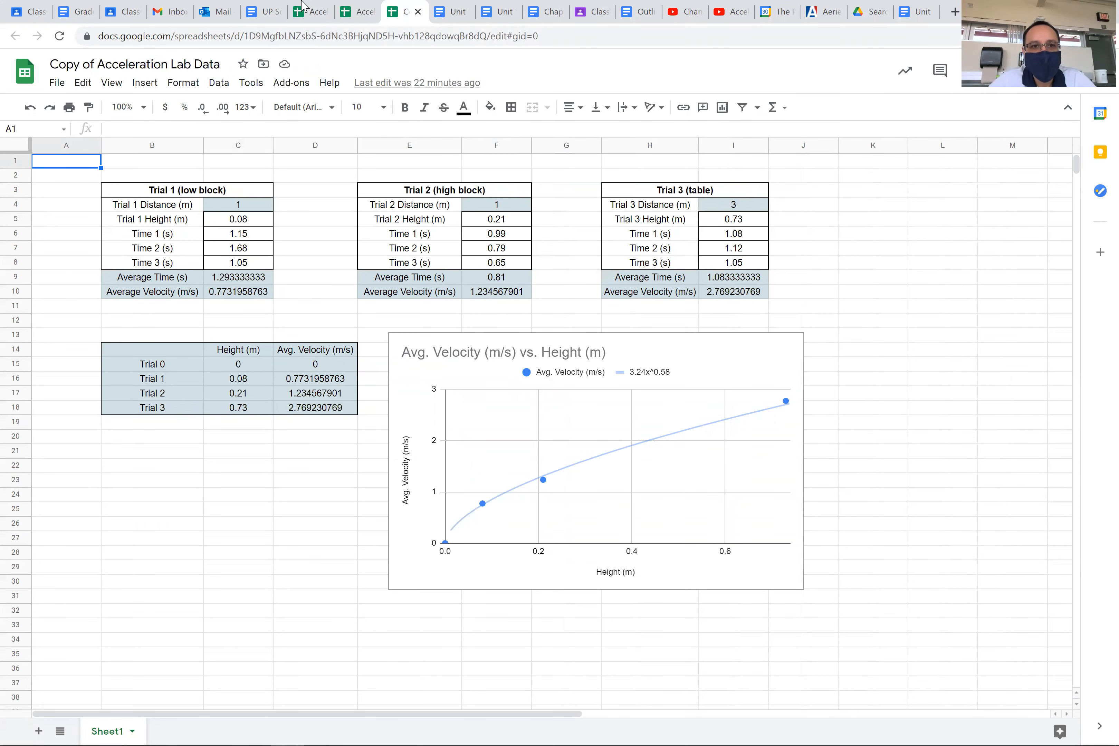
click(359, 12)
click(422, 383)
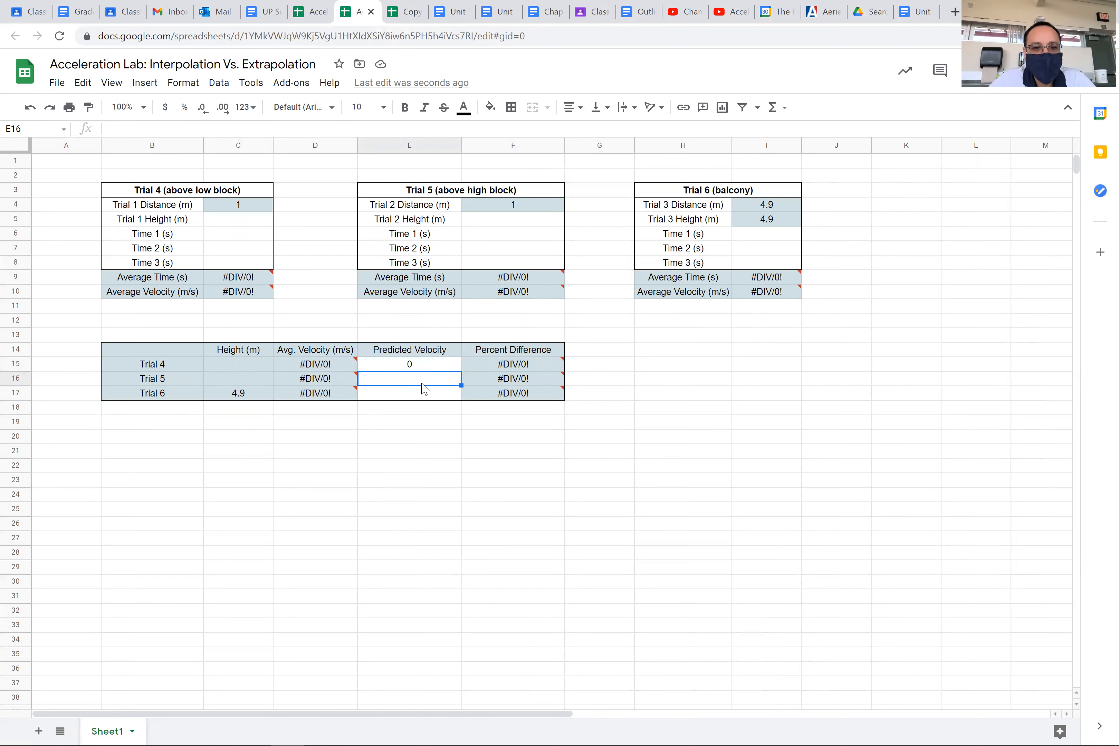
text(=)
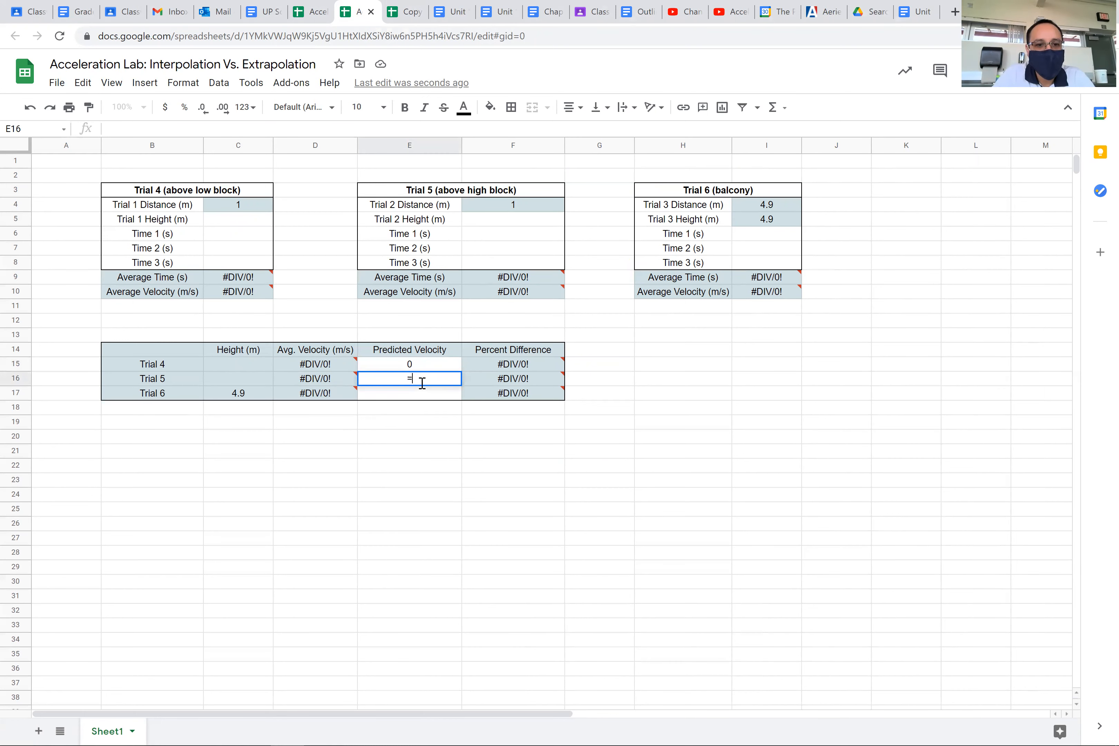
text(3.24)
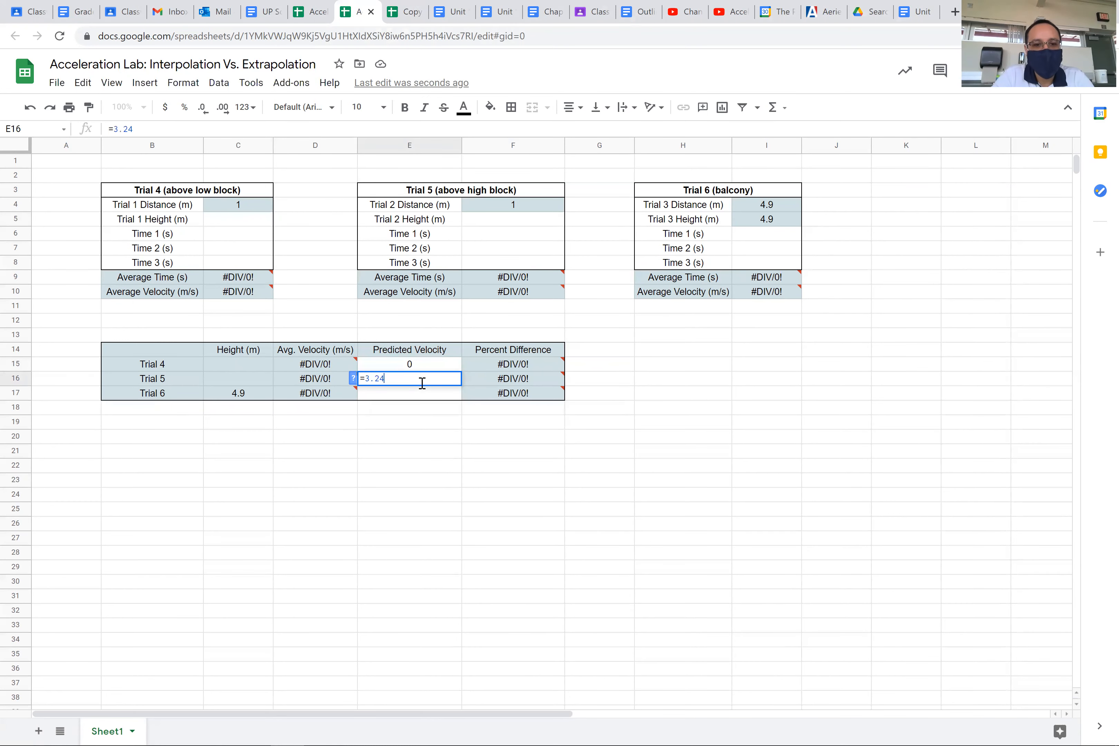
text(*)
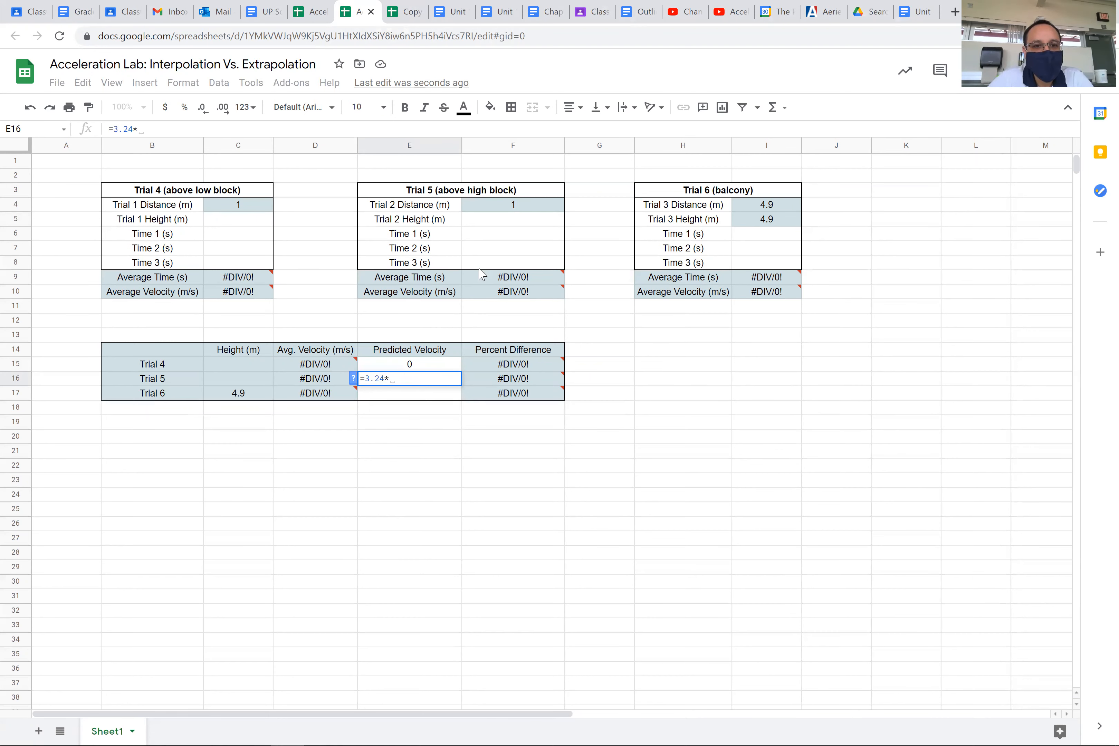
click(516, 228)
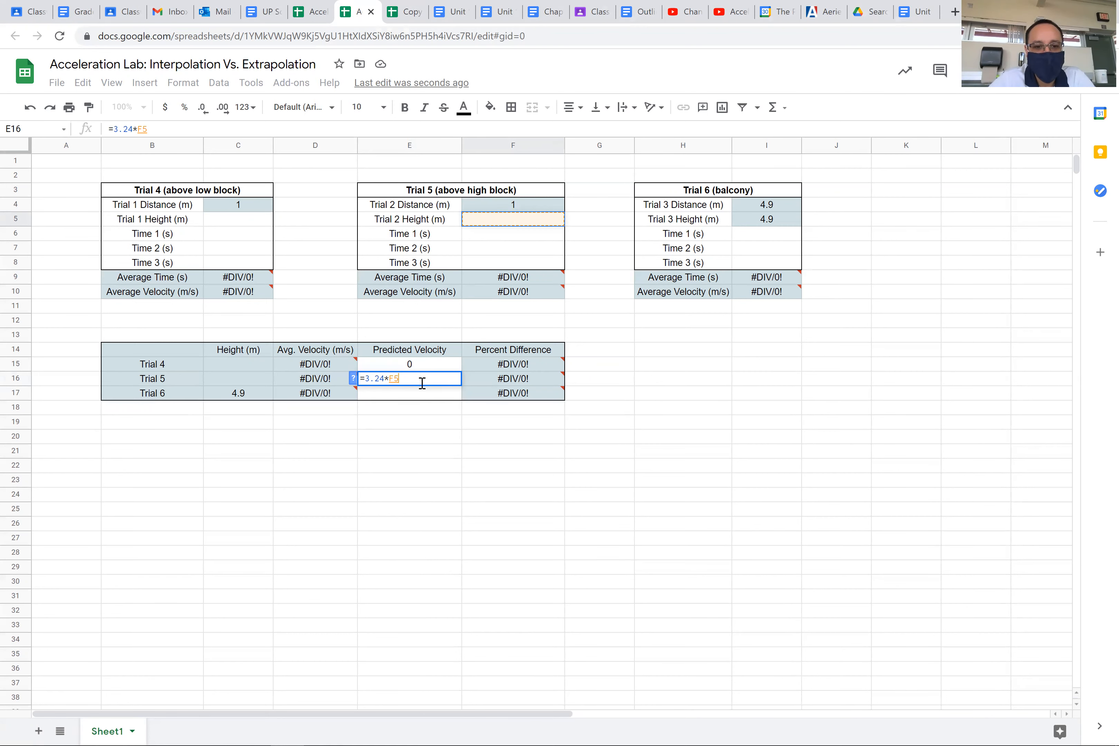
text(^)
text(0.50)
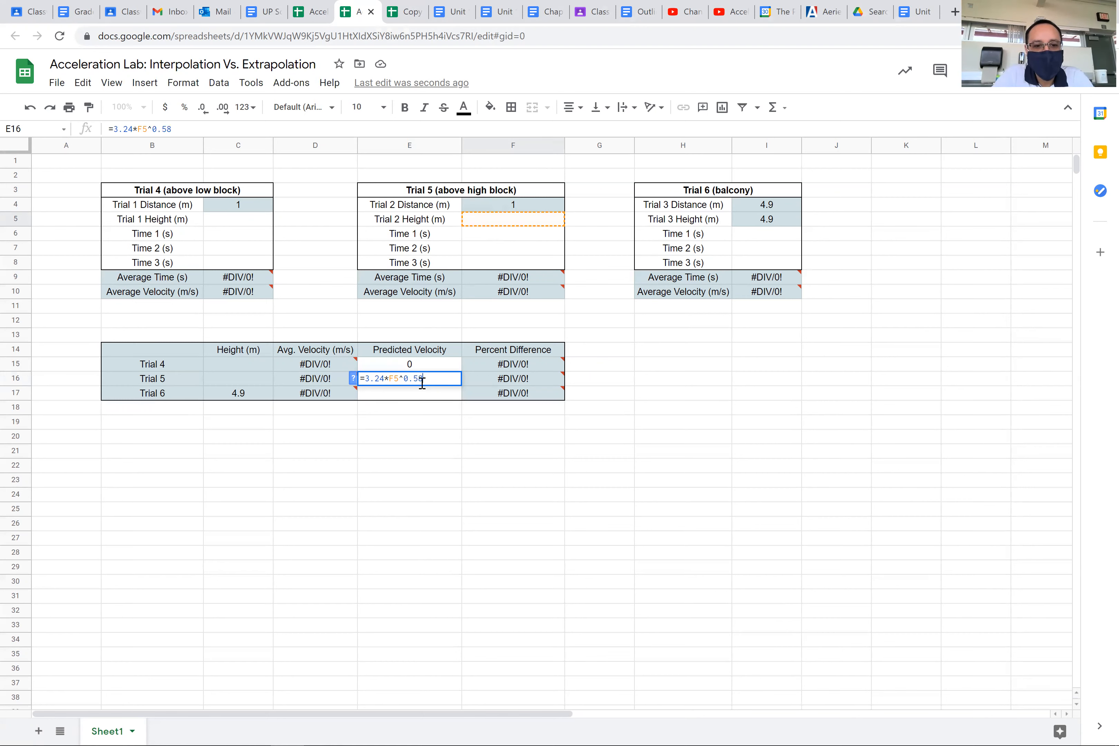
key(Return)
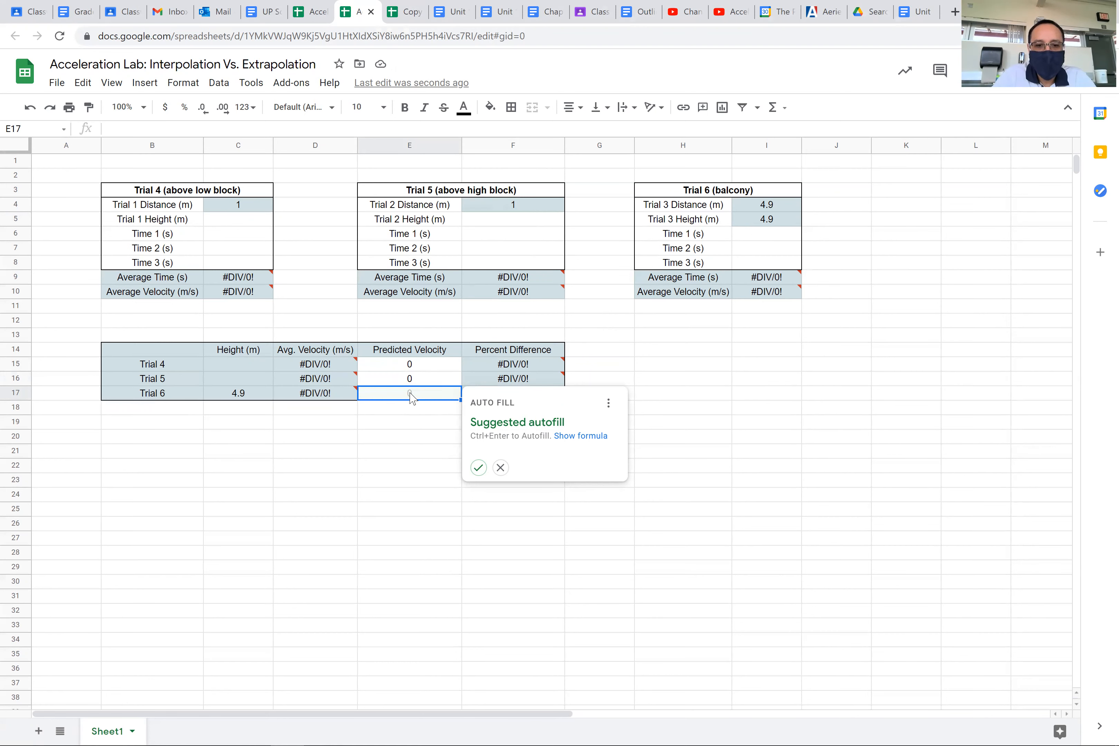
Step: Enter the formula =3.24*I5^0.58 as the Predicted Velocity of Trial 6 in cell E17
text(=3.24*I)
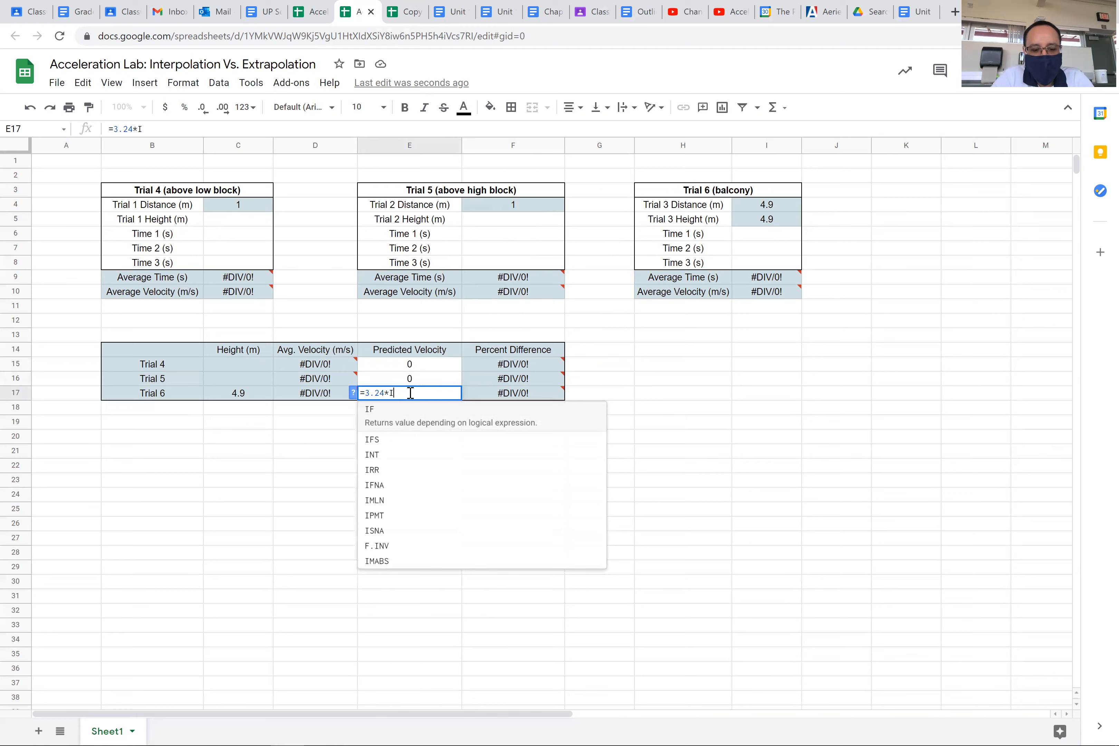
text(5^)
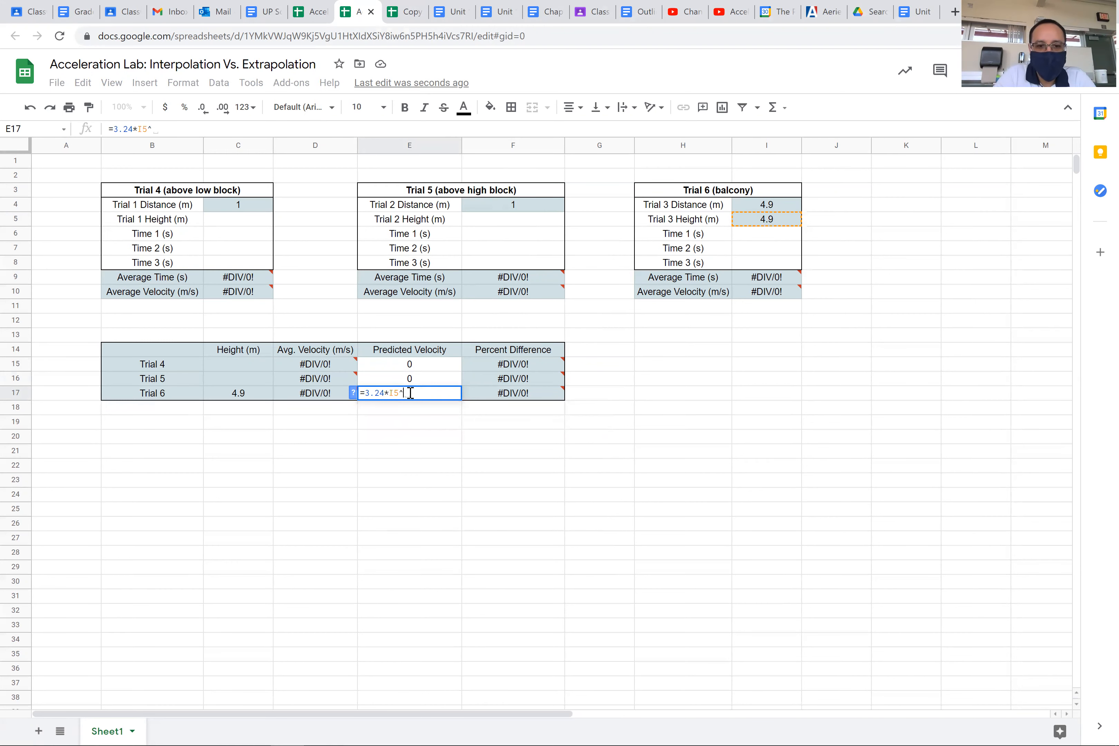
text(0.58)
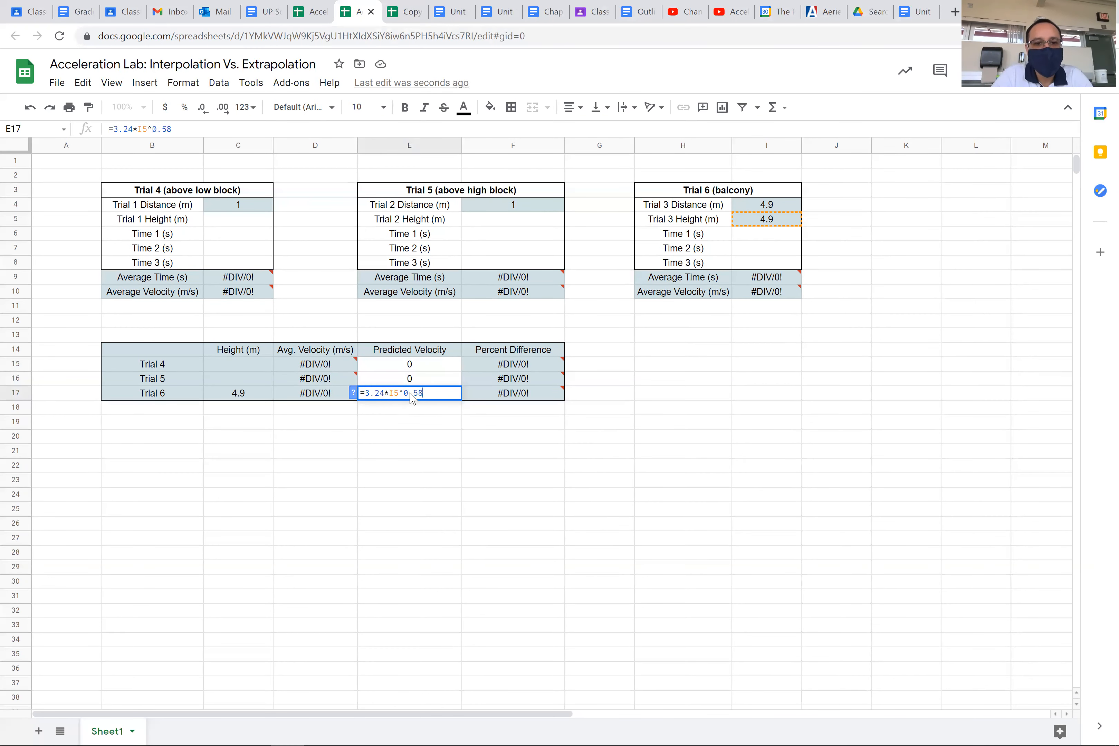
key(Return)
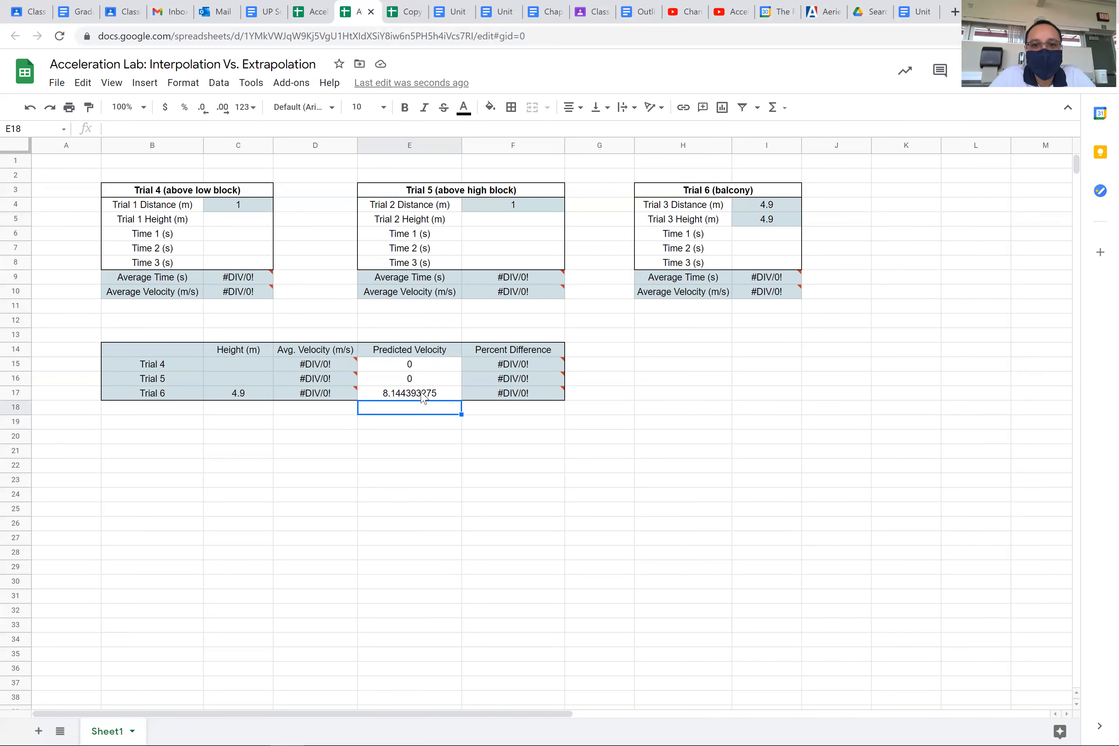
Step: Inspect the errors in the Trial 6 row and the Percent Difference formulas for Trials 4 to 6
mouse_move(506, 397)
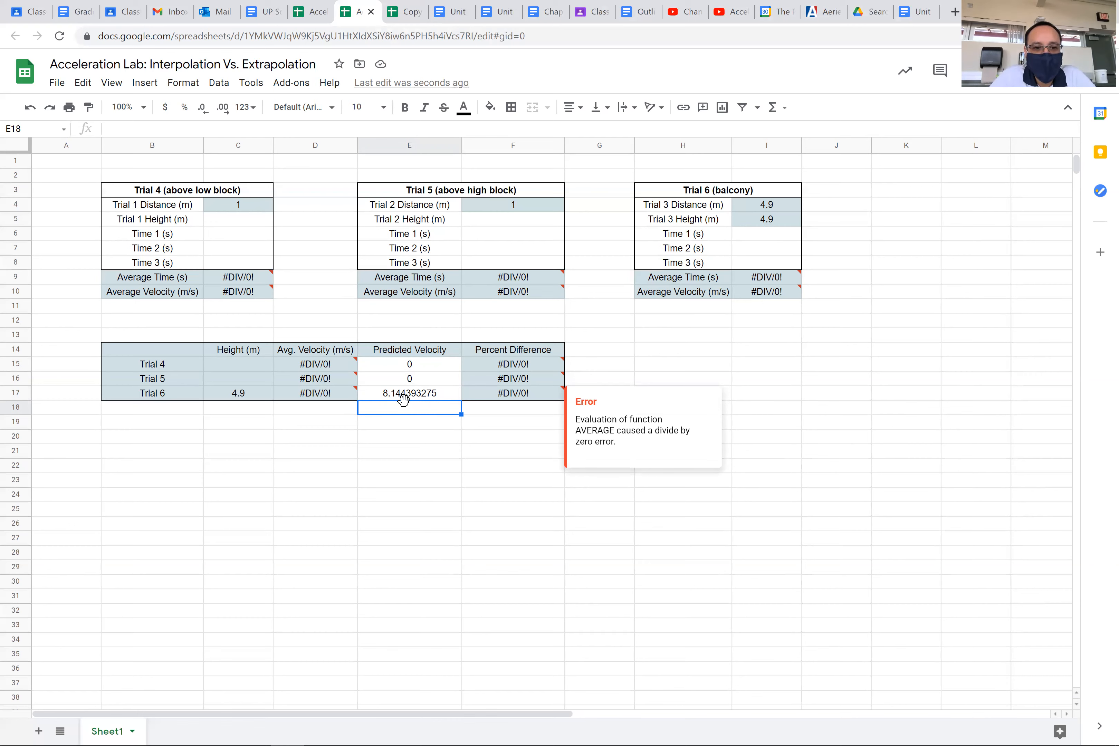
mouse_move(313, 397)
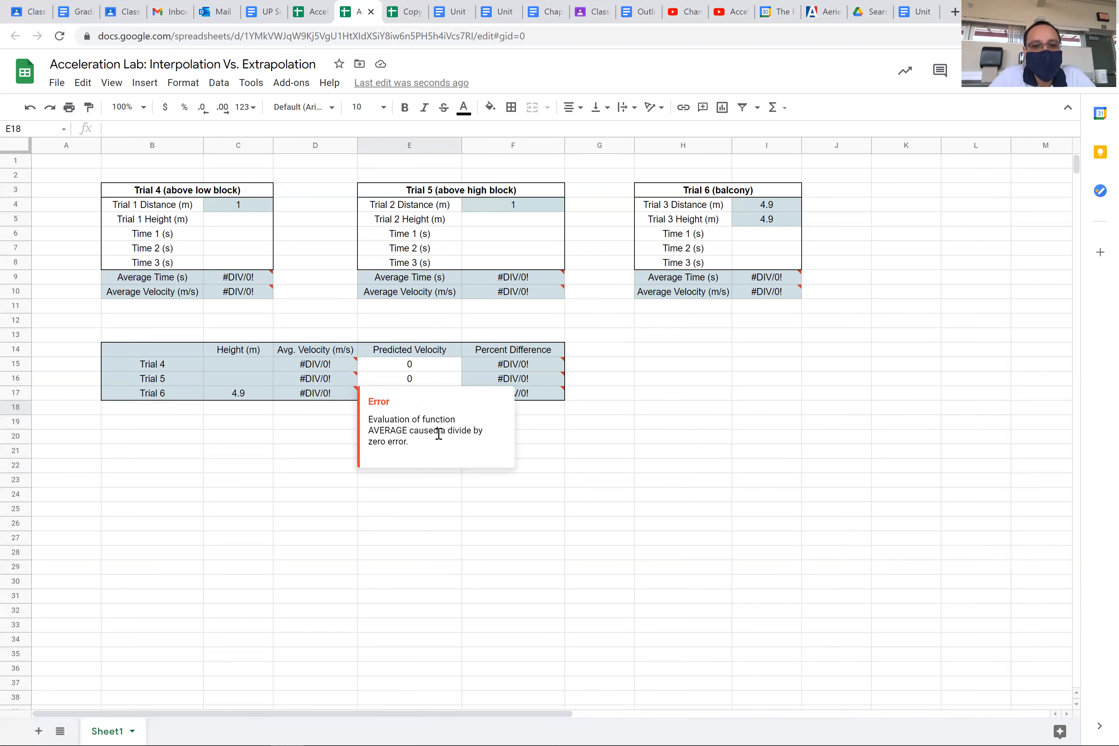
click(536, 398)
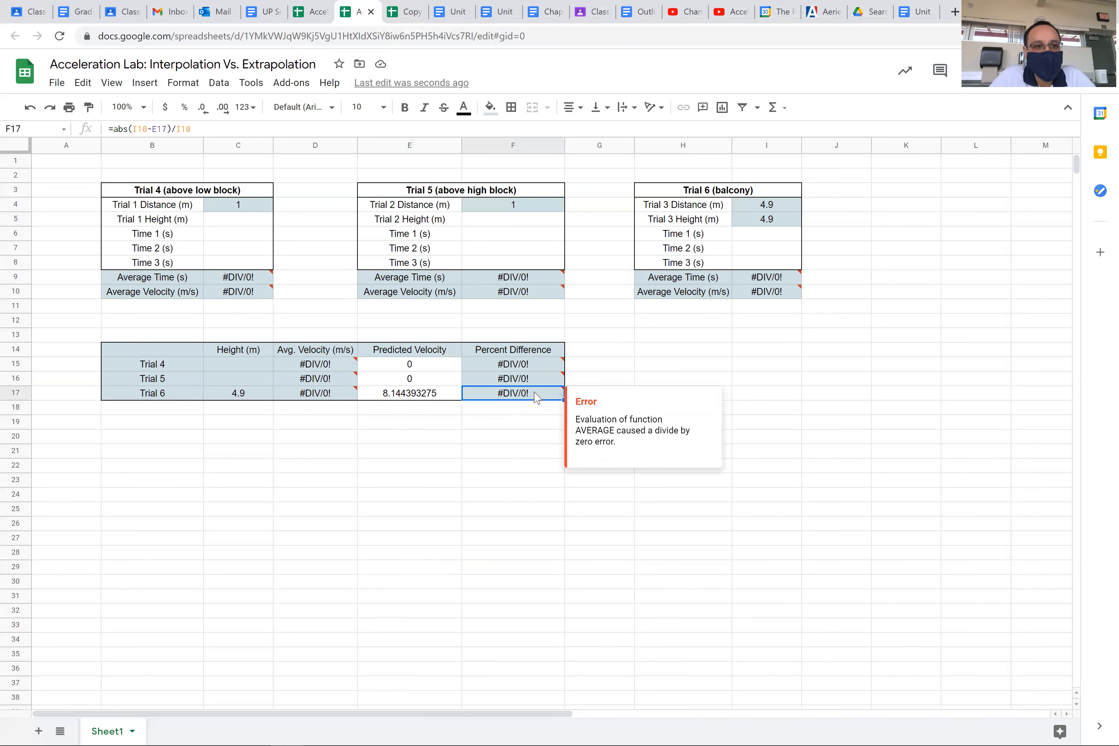
click(525, 380)
click(522, 368)
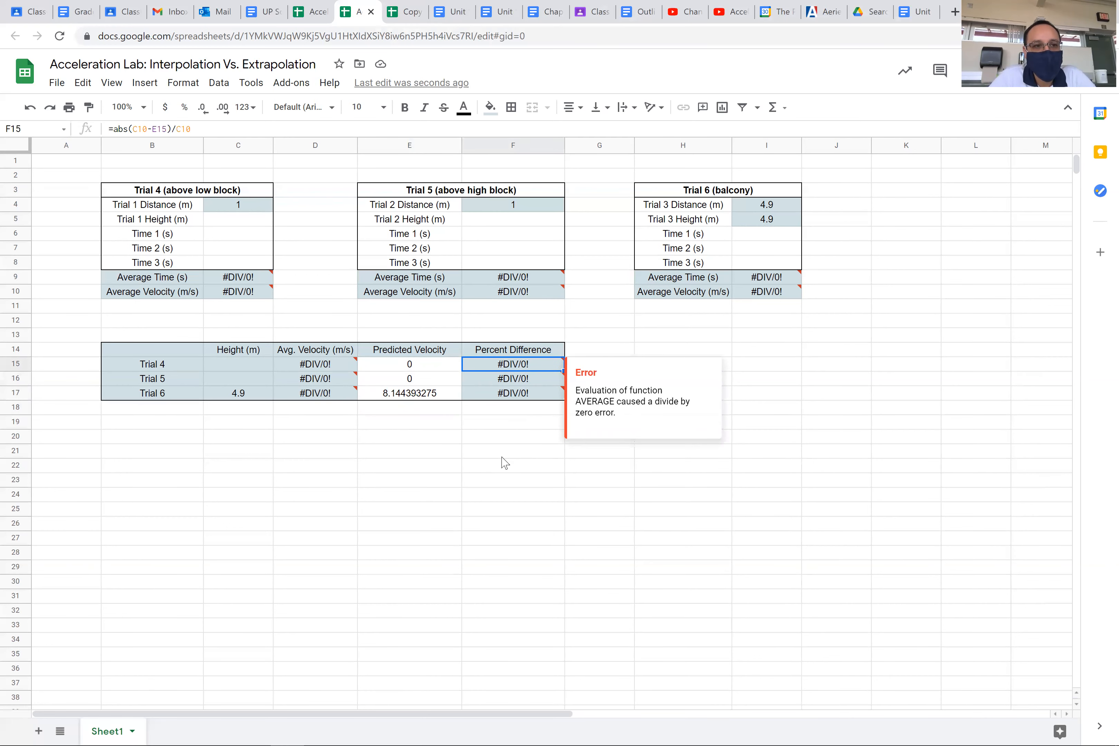
click(525, 399)
click(483, 452)
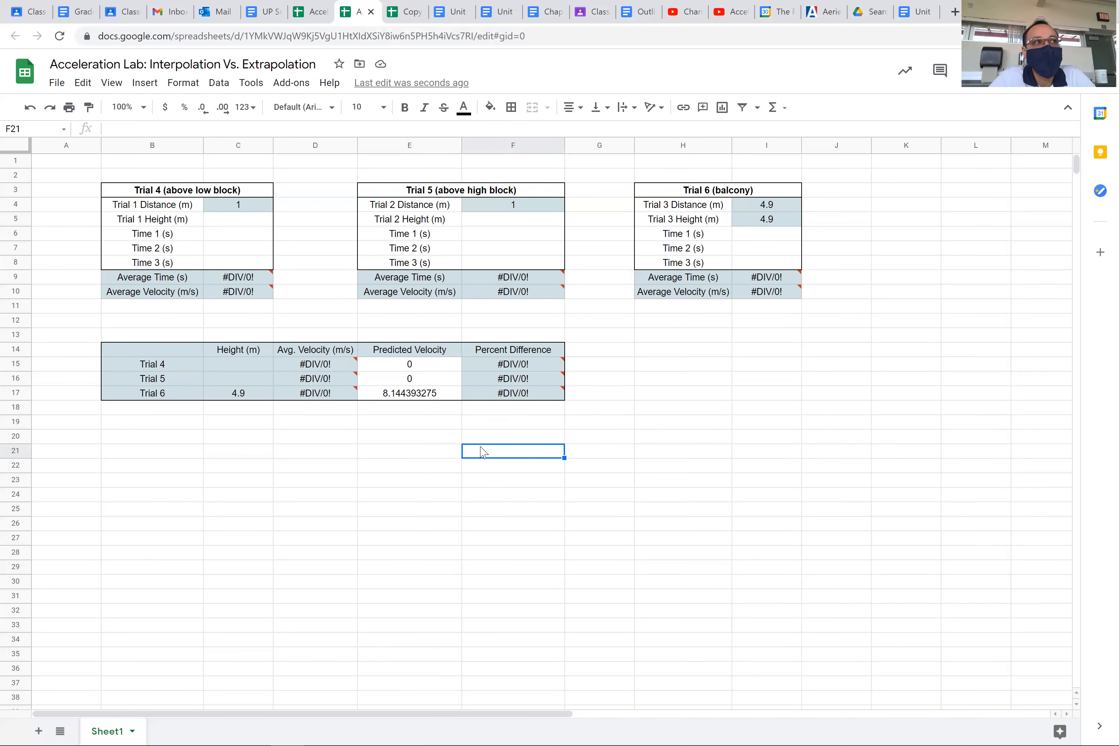
Step: Review the Predicted Velocity formulas of Trials 4, 5 and 6 in cells E15 to E17
click(422, 368)
key(shift+Down)
key(shift+Down)
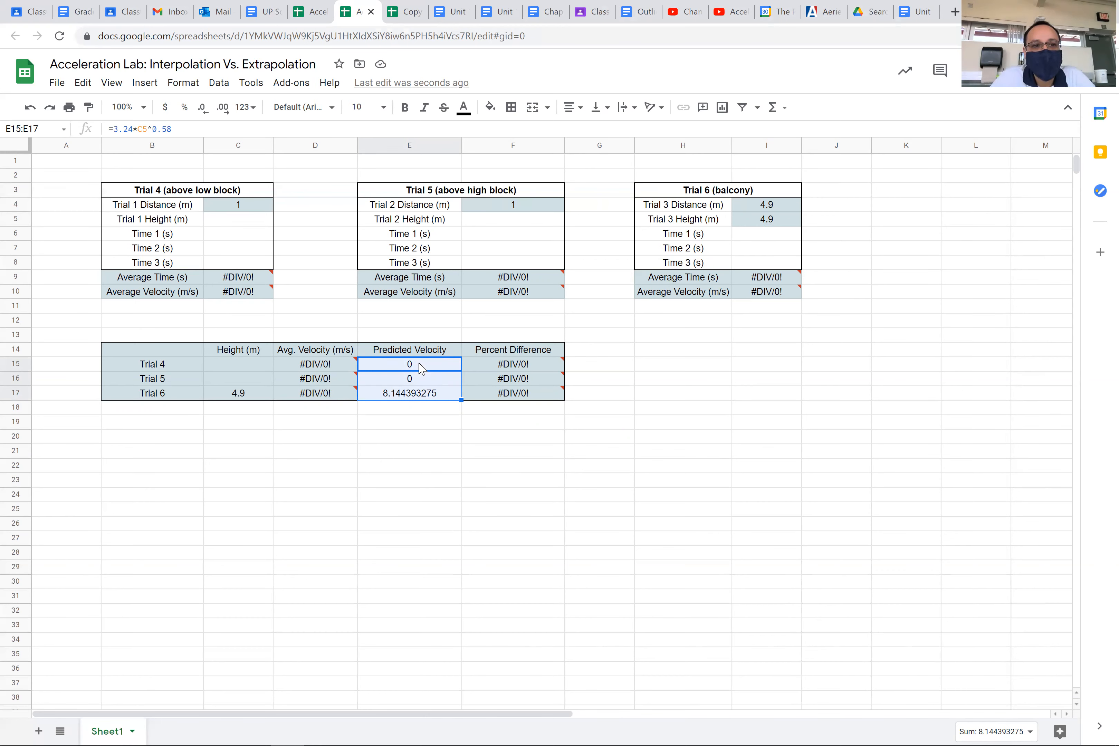
click(420, 368)
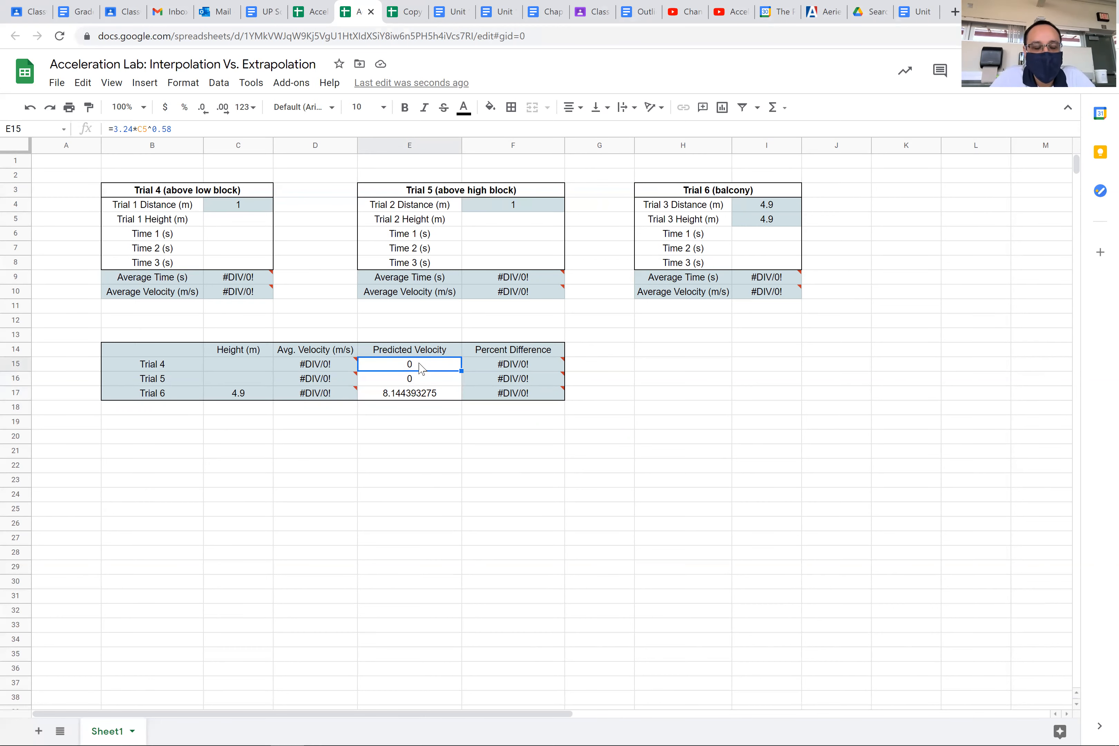
key(Down)
key(Down)
click(420, 368)
key(Down)
key(Down)
key(Up)
click(421, 369)
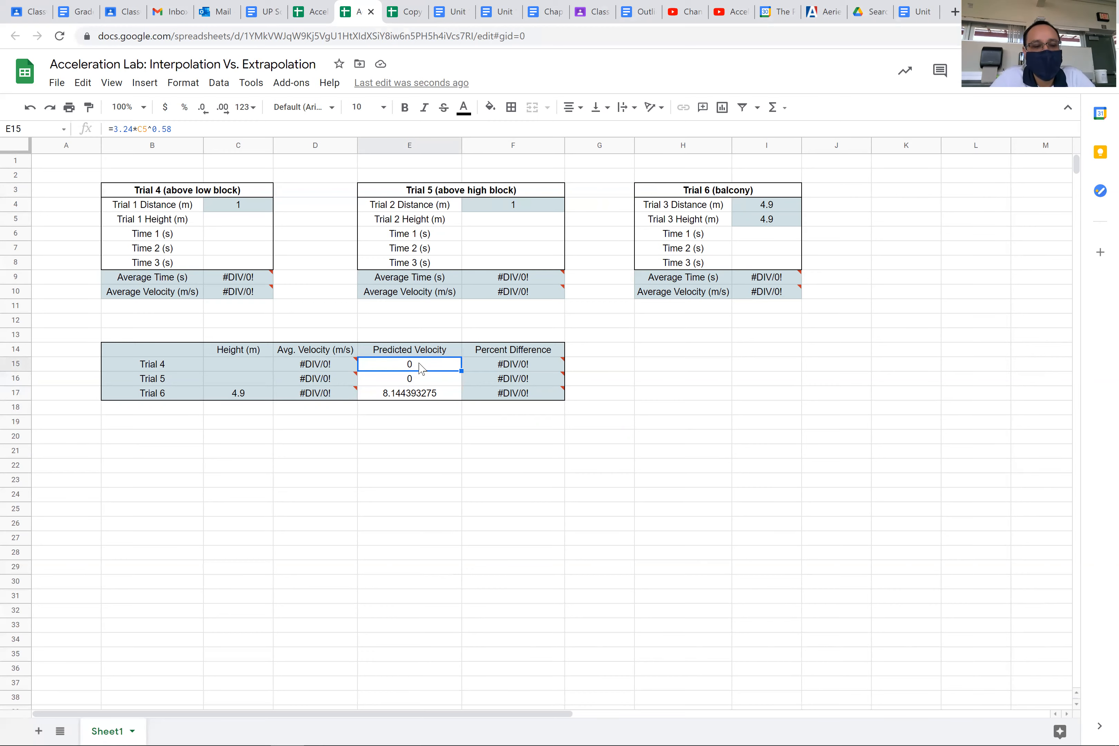